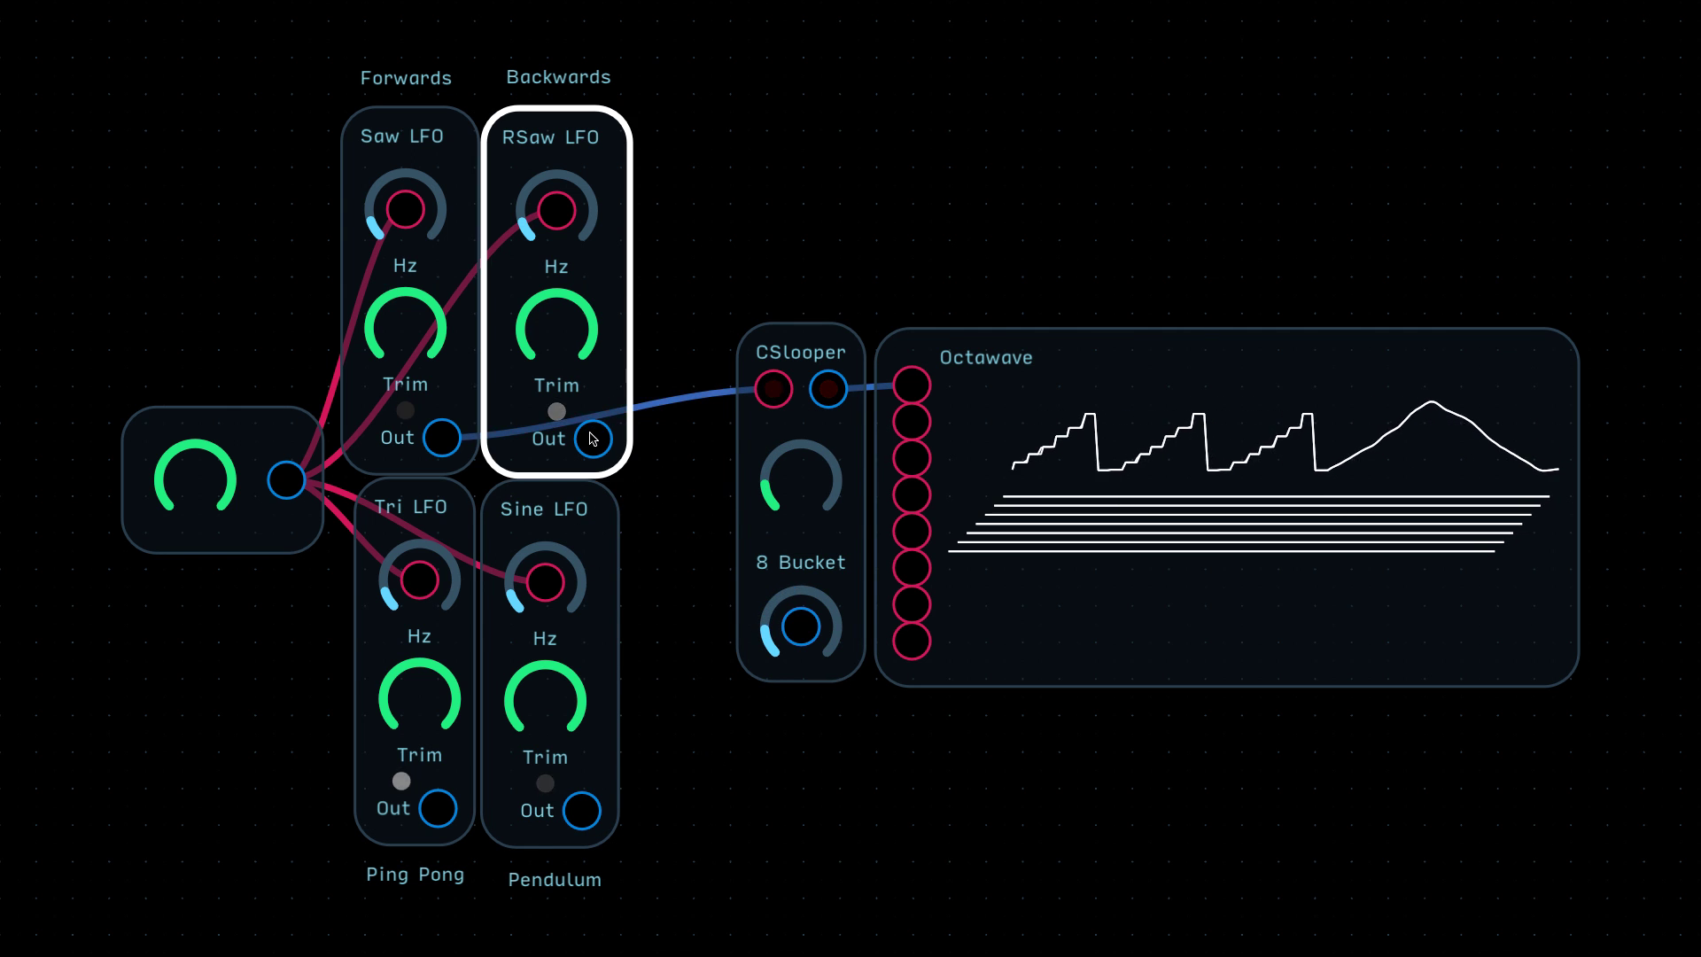
Step: Patch the RSaw LFO into the CSlooper input, re-patch it from Tri LFO, then start a Sine LFO cable
drag(591, 439, 772, 388)
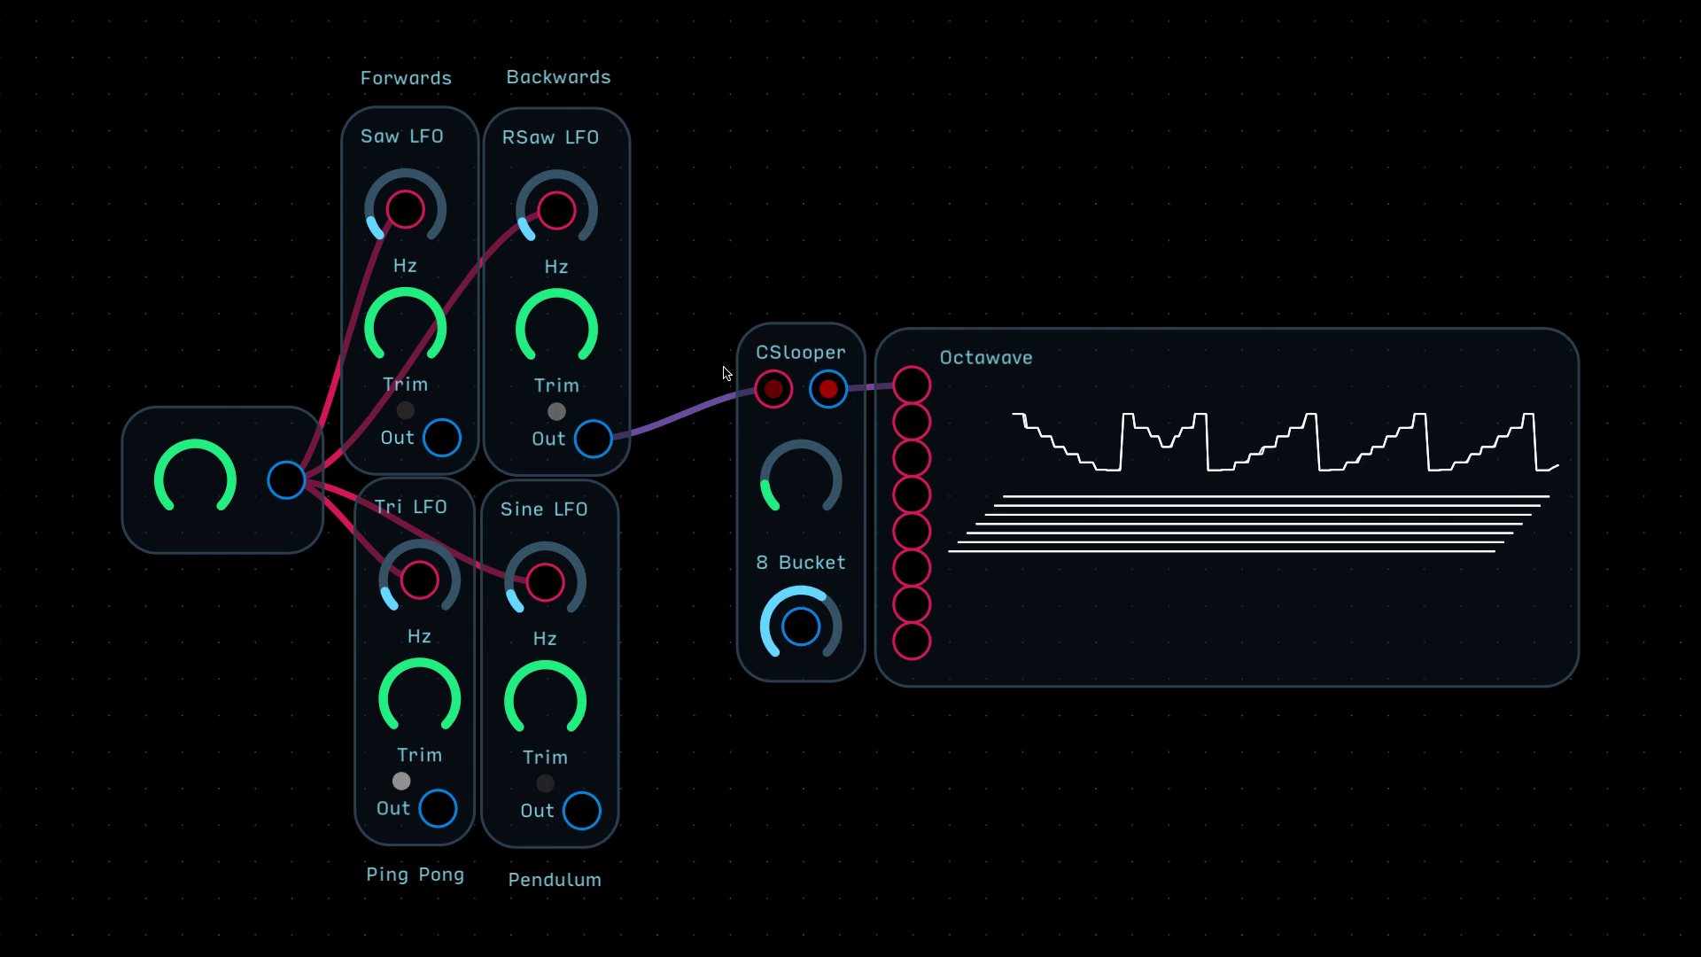
drag(437, 808, 773, 386)
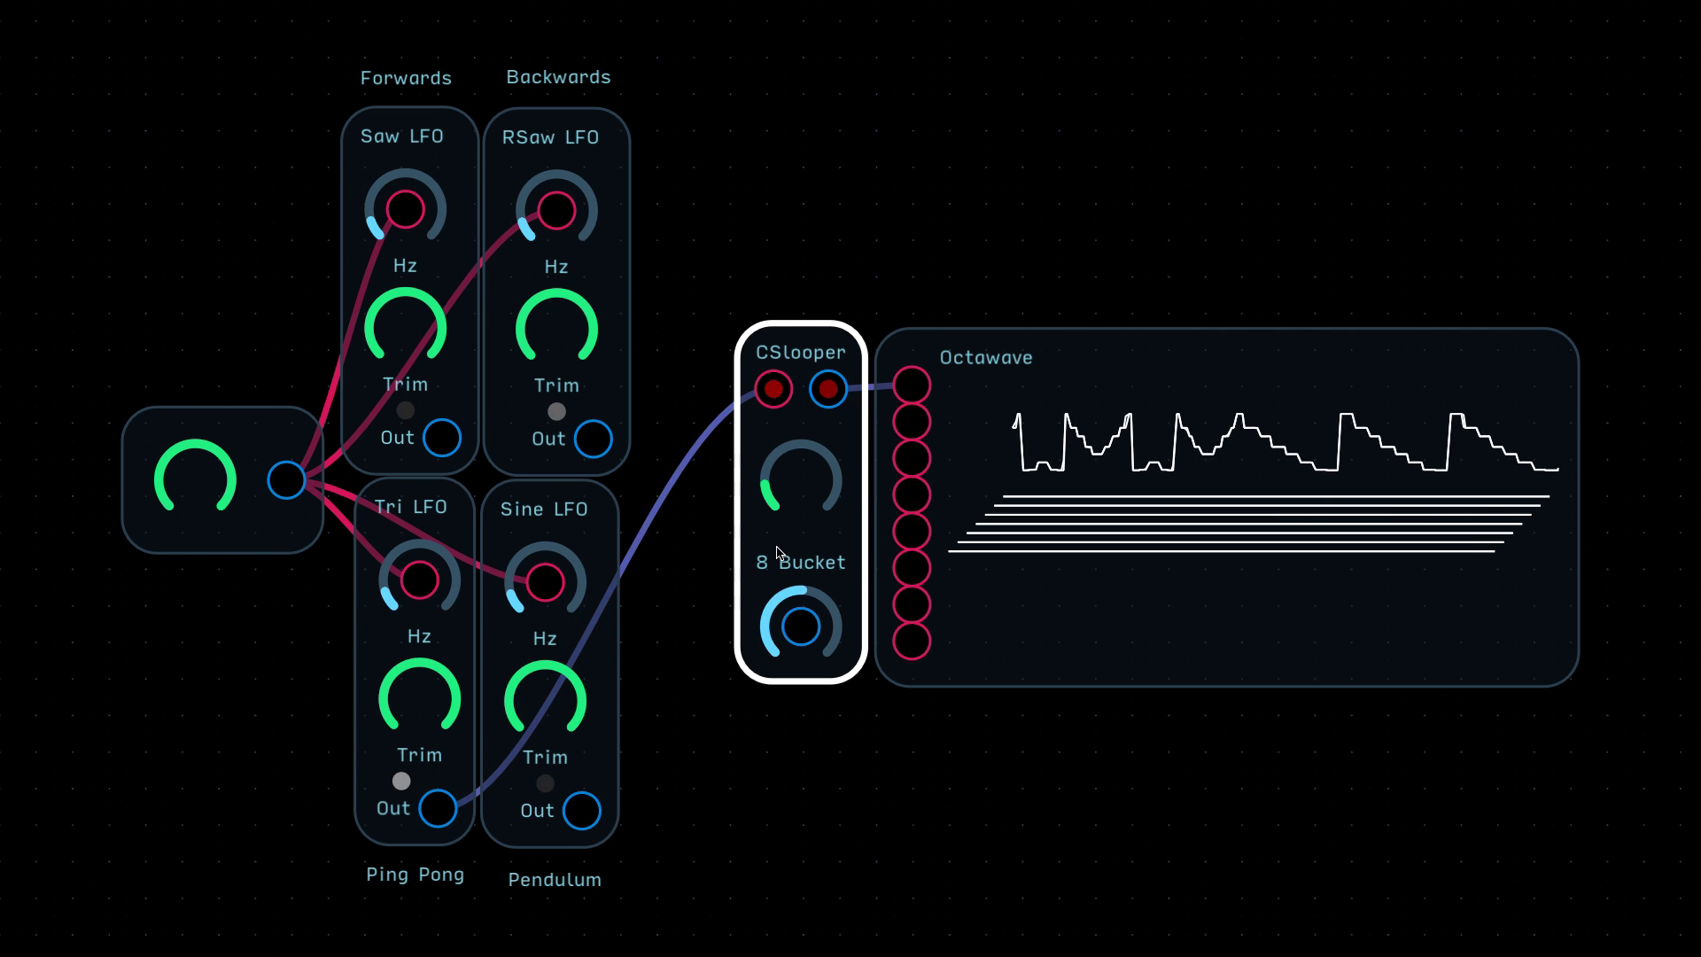
mouse_move(581, 810)
mouse_down()
mouse_move(669, 527)
mouse_move(772, 387)
mouse_up()
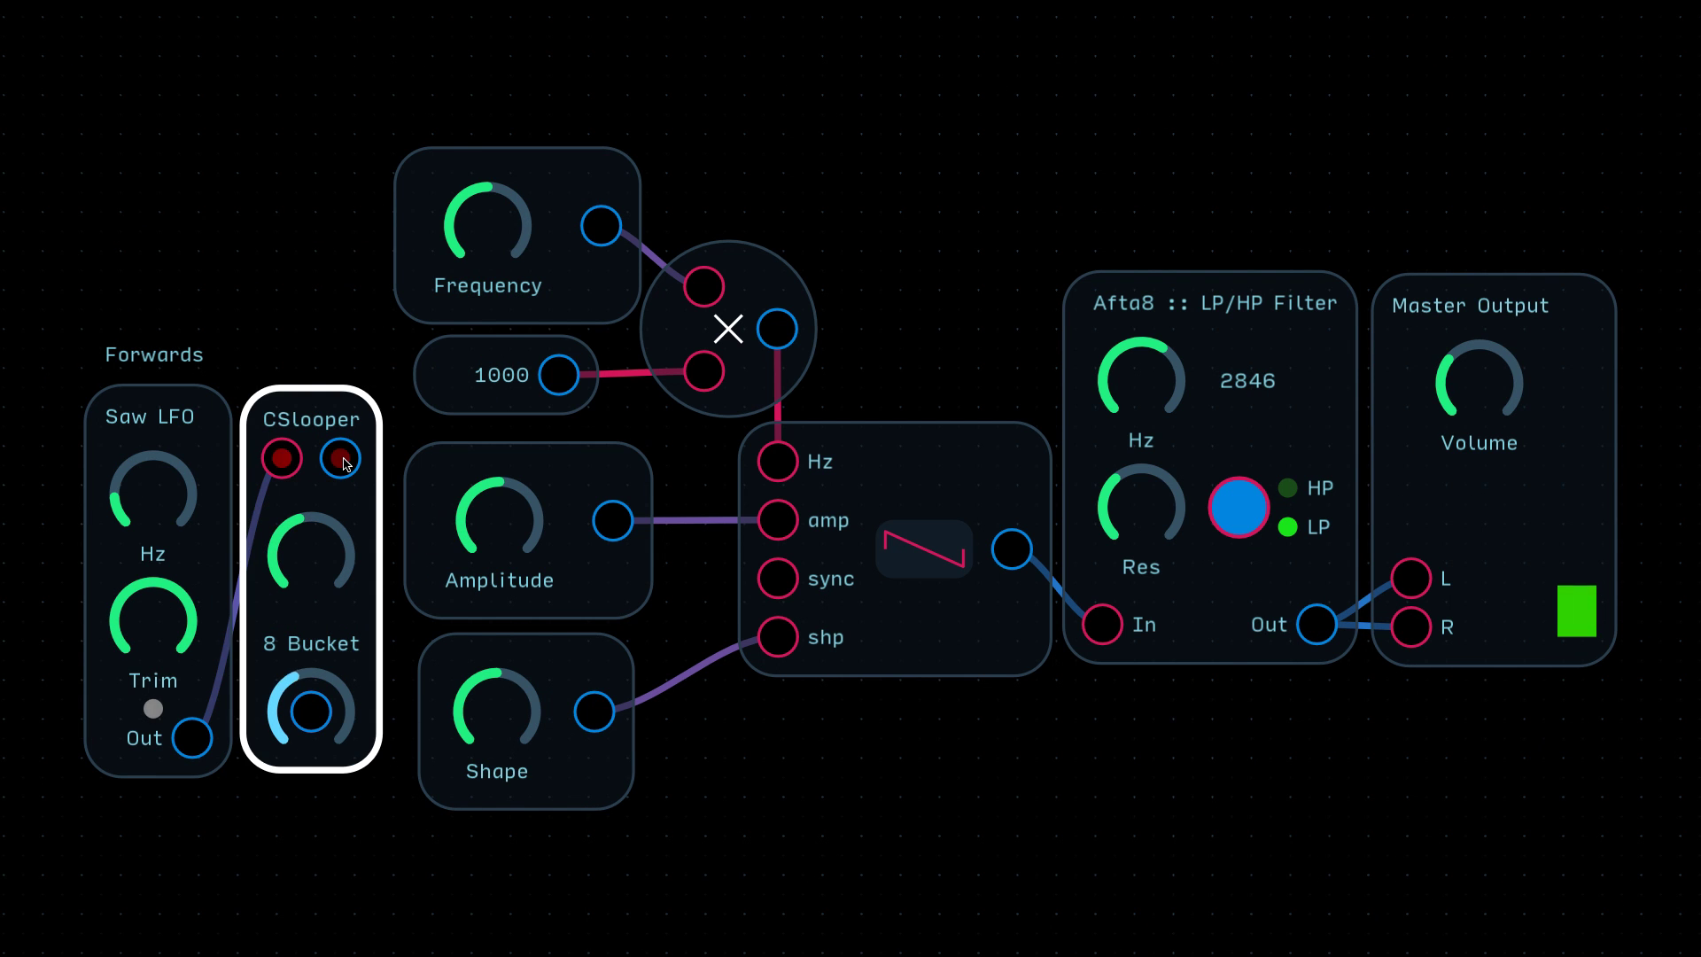
Step: Wire the CSlooper output to the Frequency, Amplitude, Shape and filter cutoff knobs
drag(339, 458, 488, 226)
click(311, 578)
drag(339, 459, 499, 520)
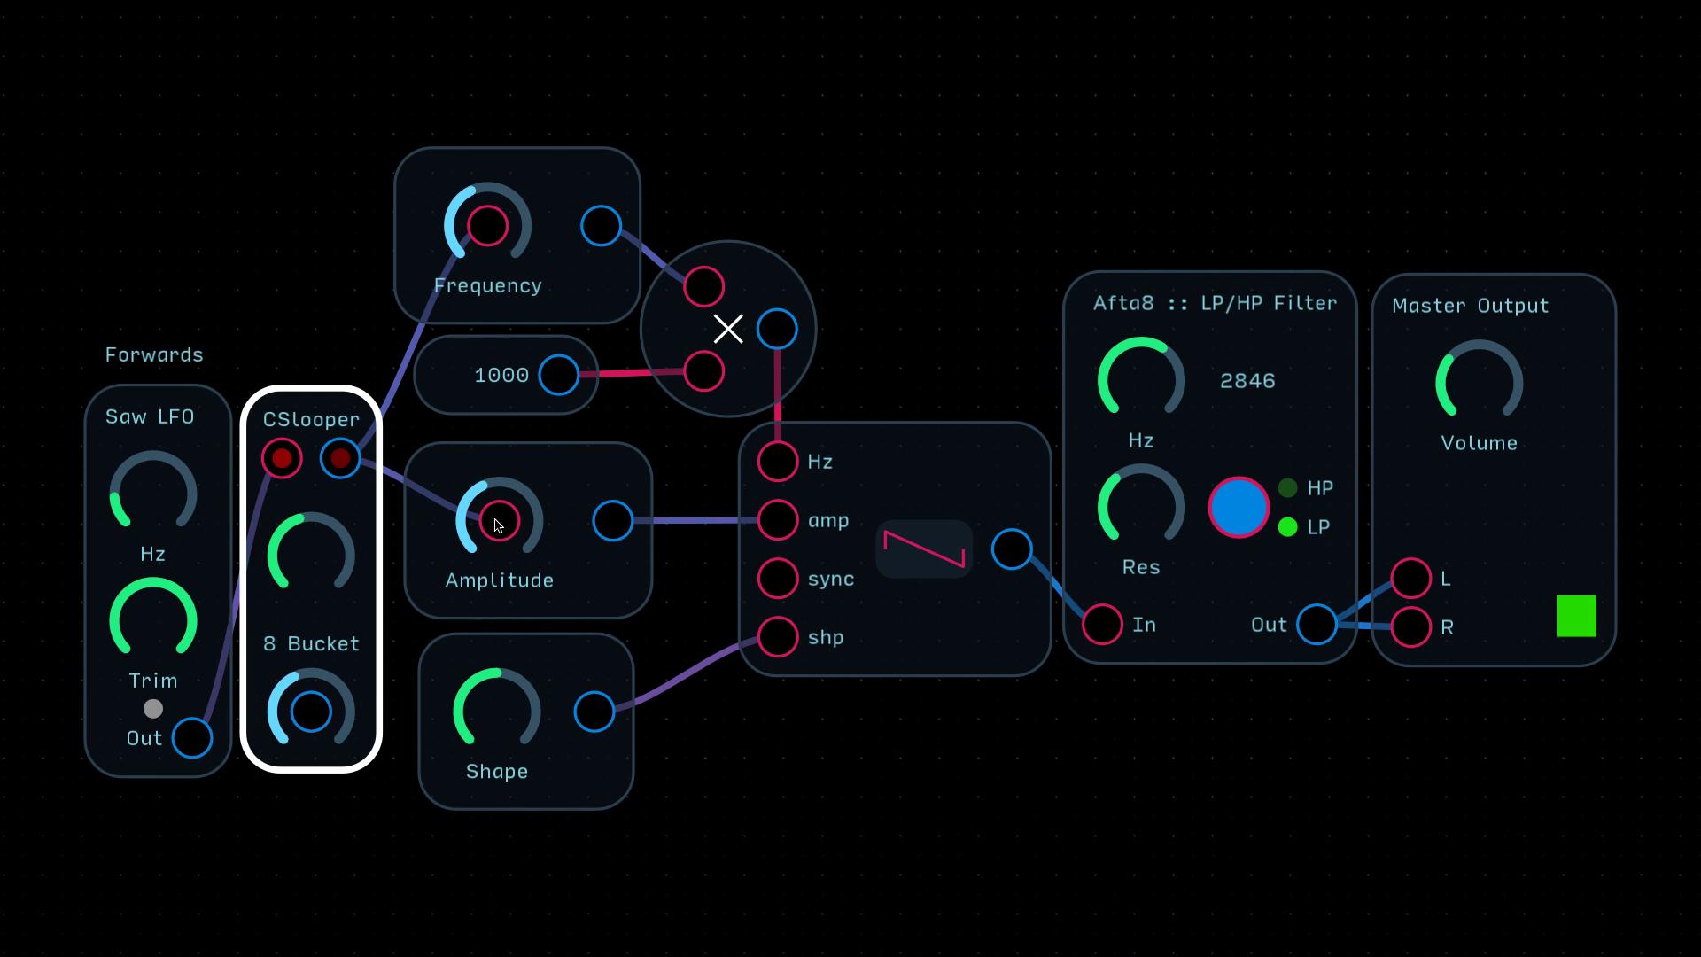
drag(338, 459, 465, 725)
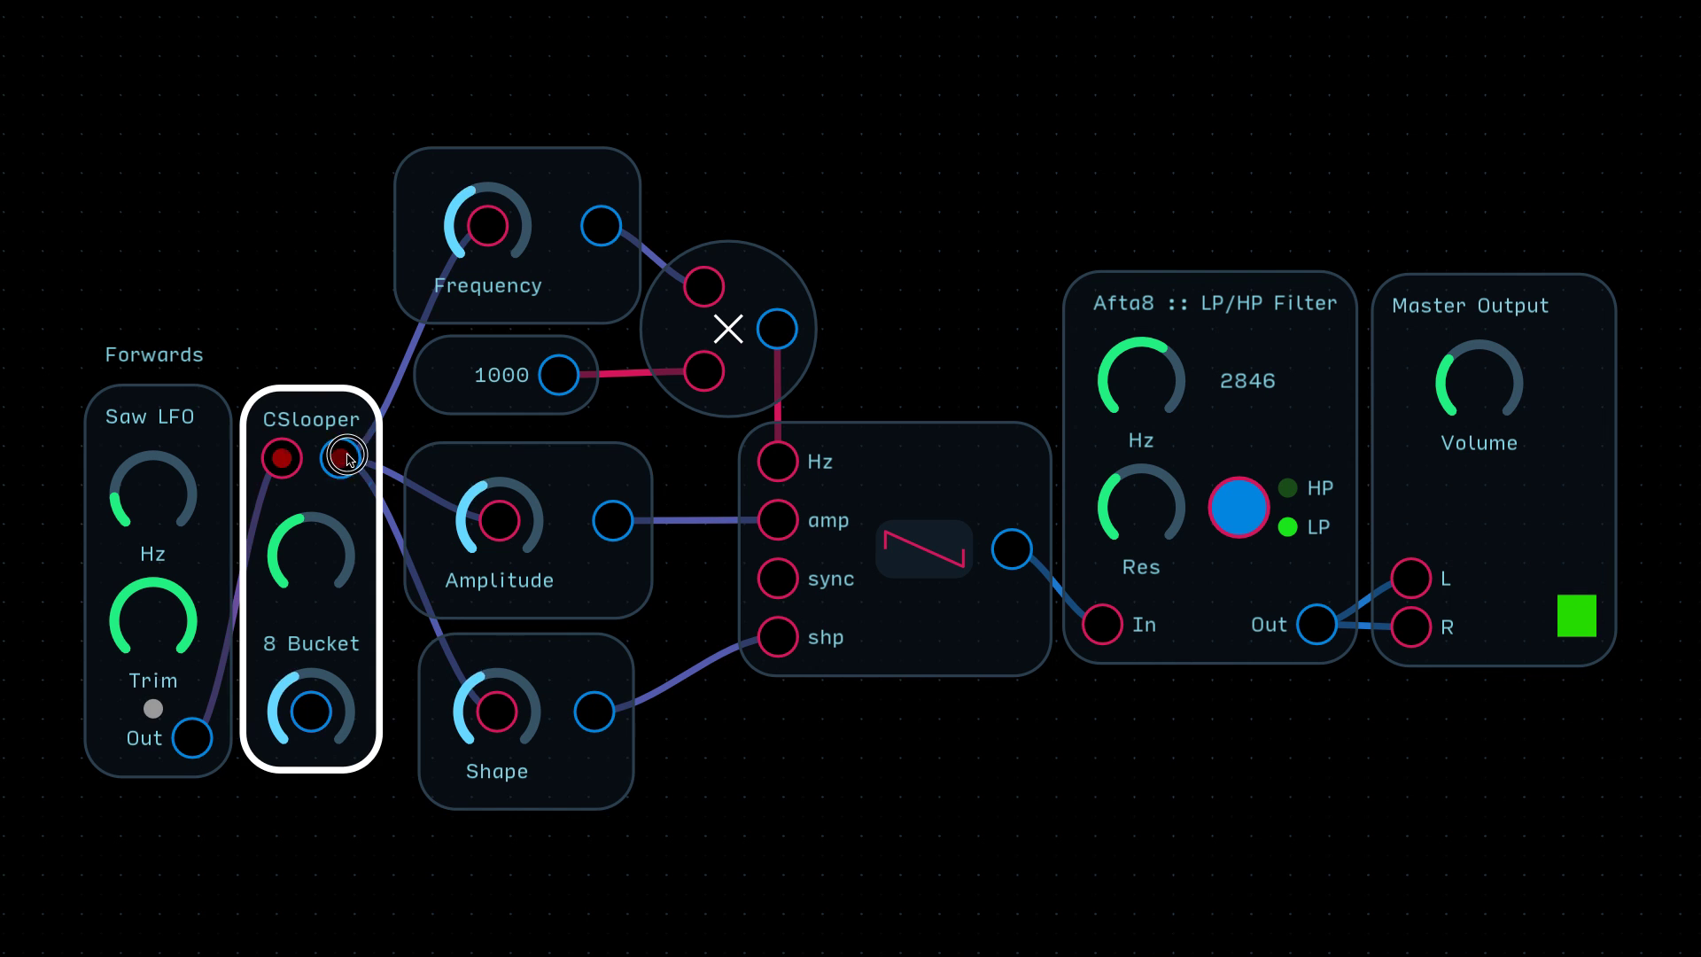
mouse_move(339, 459)
mouse_down()
mouse_move(1134, 294)
mouse_move(1140, 381)
mouse_up()
click(816, 438)
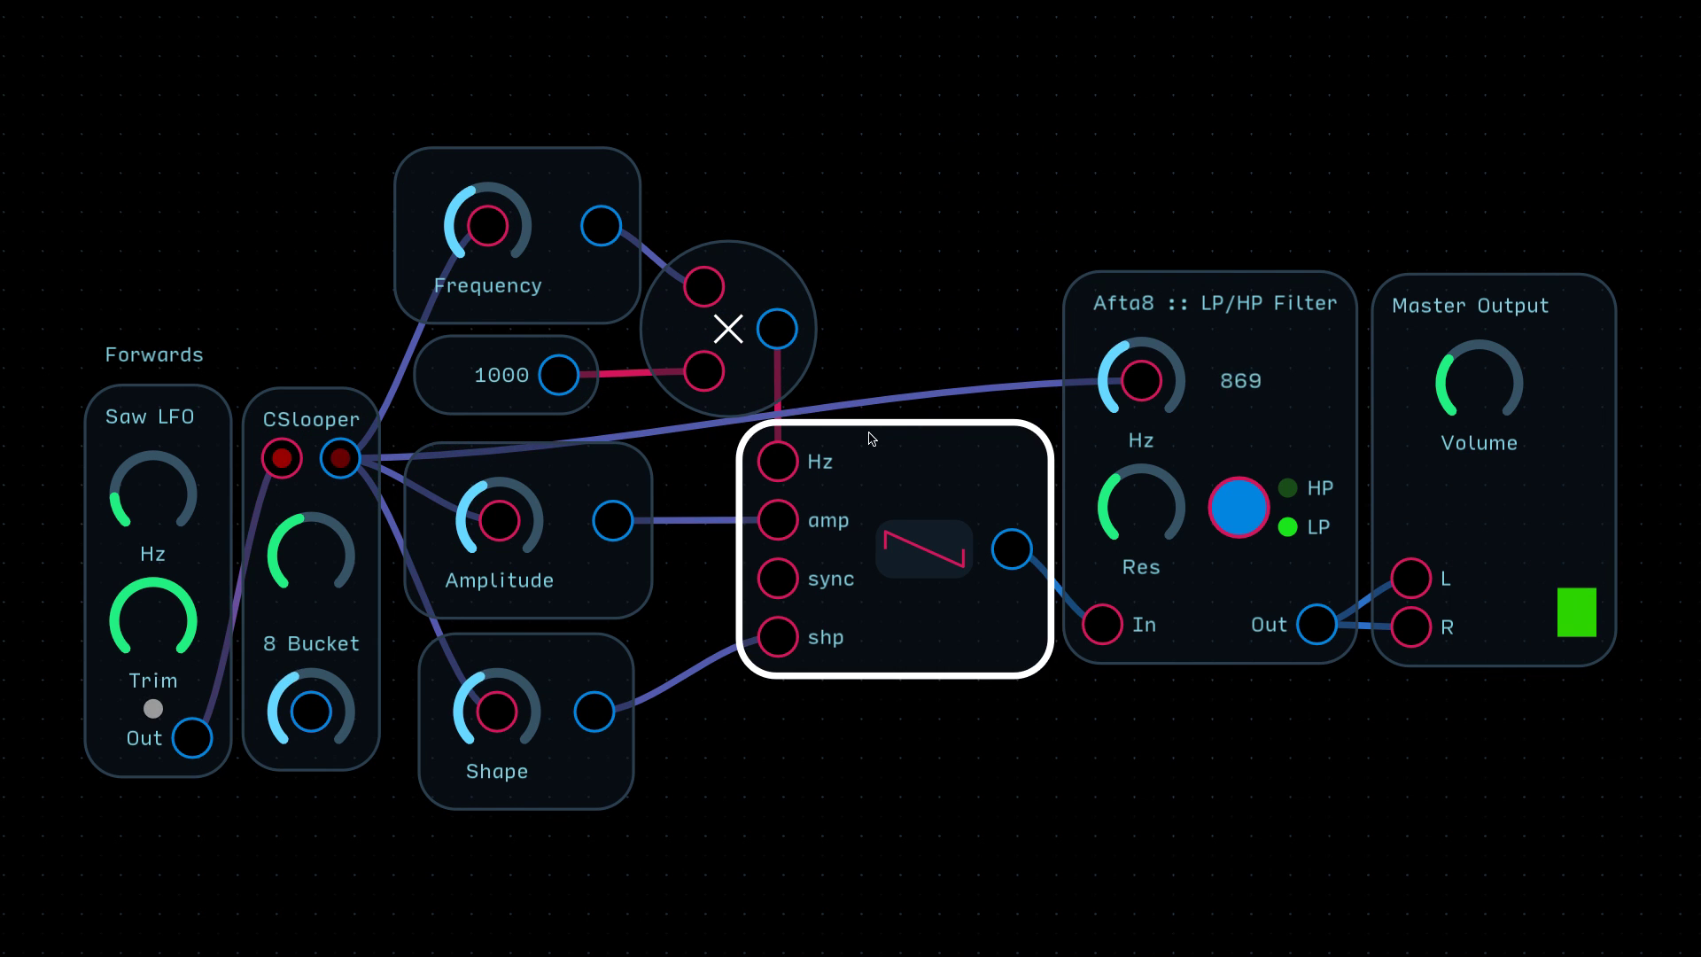
Step: Lower the CSlooper's green knob, then raise it again
click(330, 556)
mouse_move(331, 556)
mouse_down()
mouse_move(327, 585)
mouse_move(322, 541)
mouse_up()
click(195, 576)
click(299, 564)
click(499, 522)
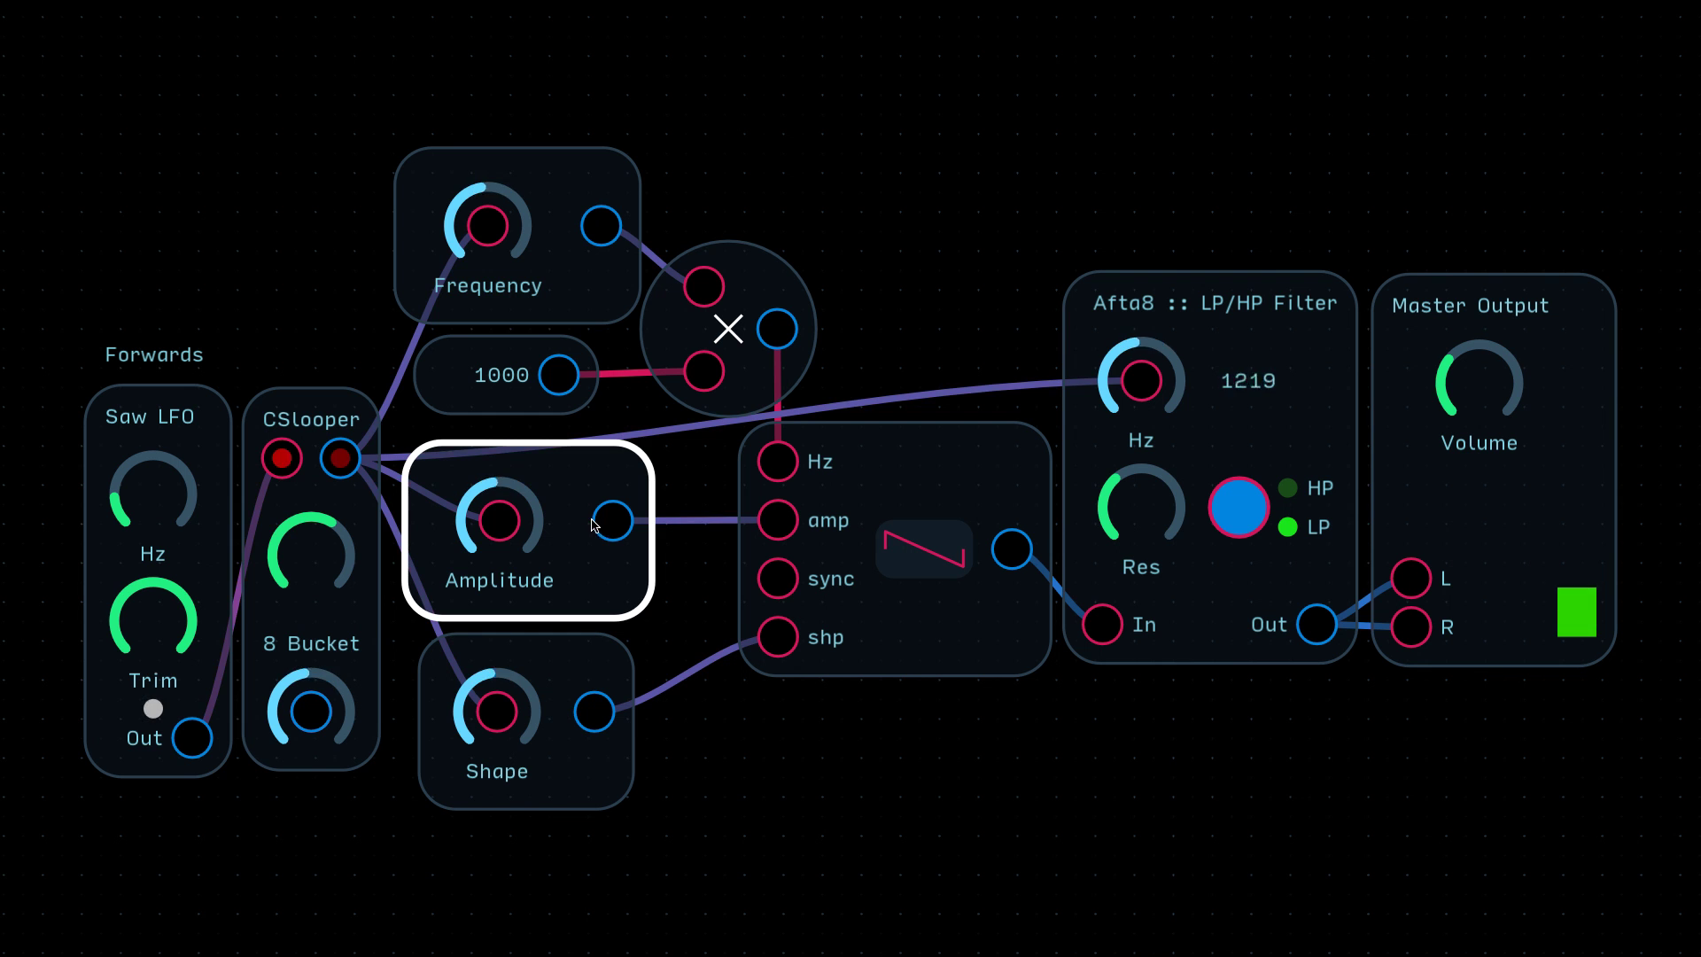
click(323, 541)
mouse_move(322, 542)
mouse_down()
mouse_move(319, 568)
mouse_move(309, 531)
mouse_up()
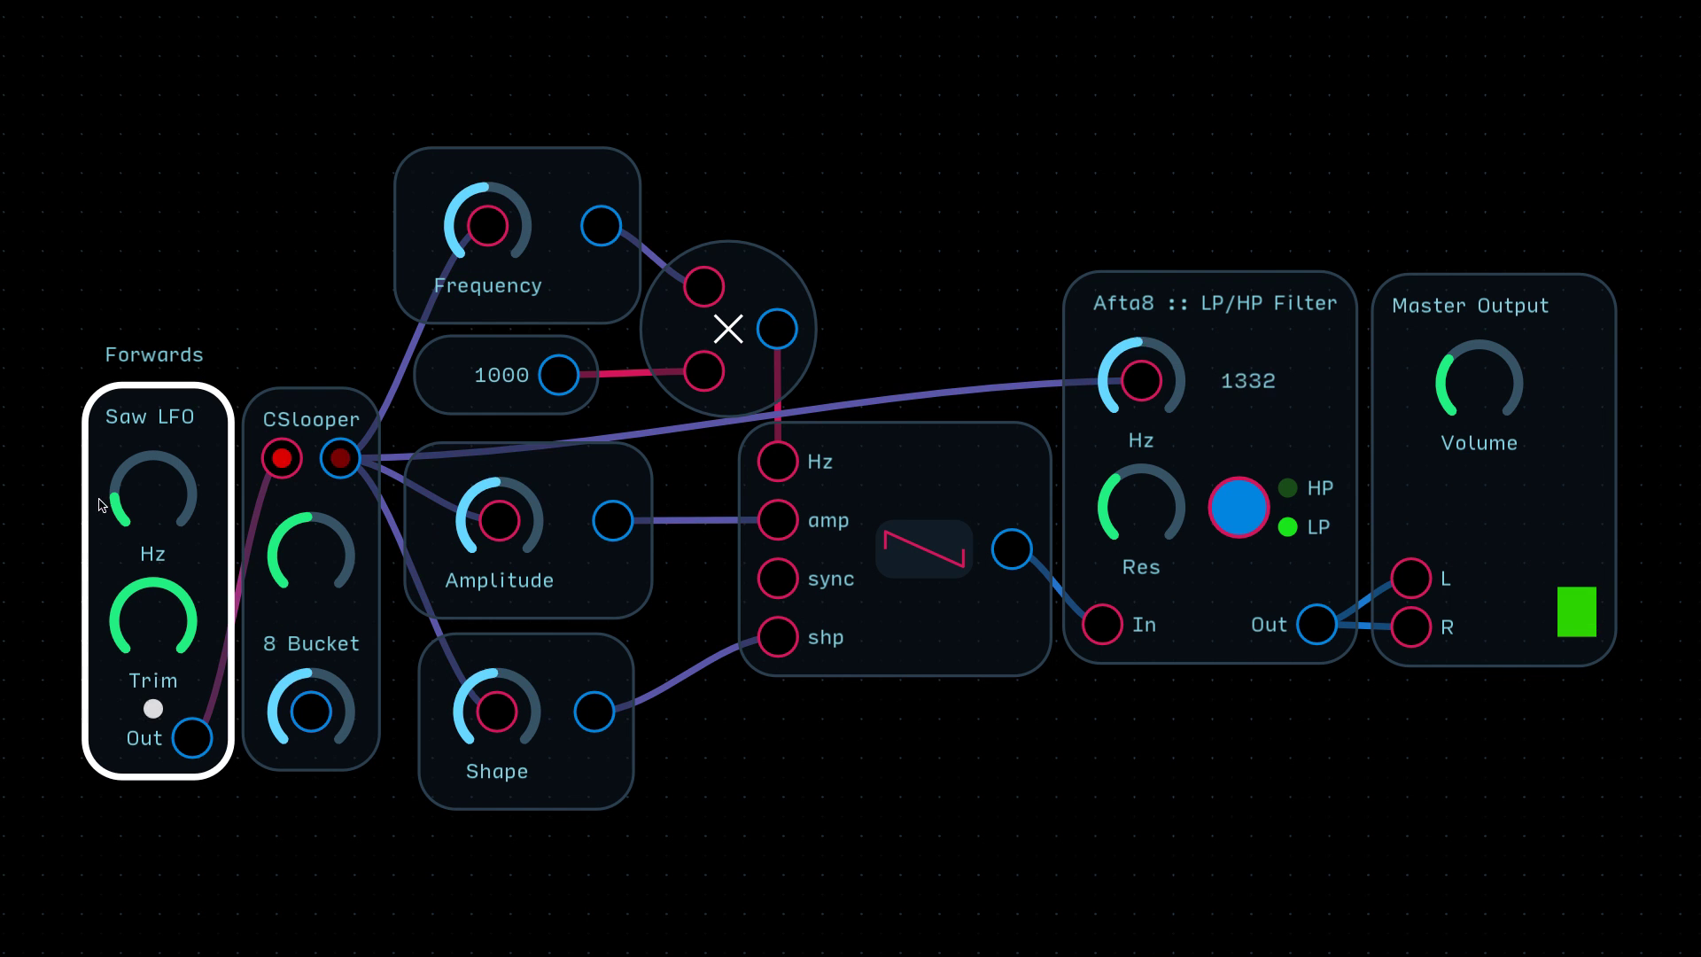
Step: Speed the Saw LFO up to near maximum, then lower its rate slightly
click(154, 501)
mouse_move(154, 500)
mouse_down()
mouse_move(691, 480)
mouse_move(330, 503)
mouse_up()
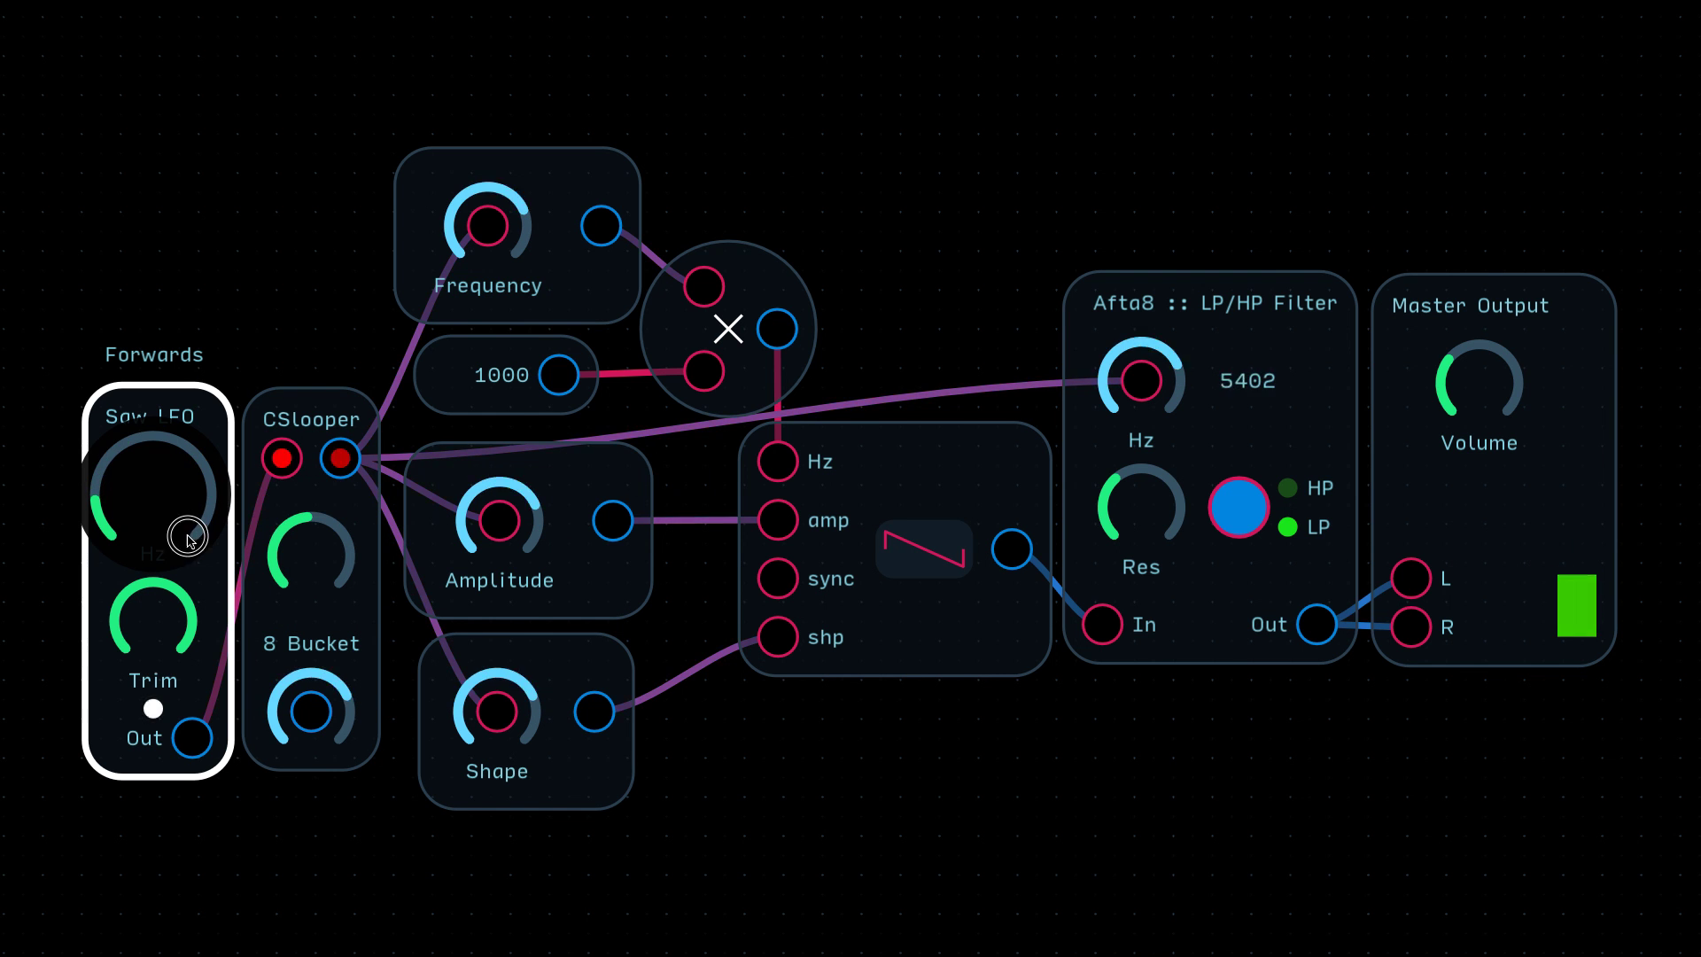
drag(187, 535, 134, 551)
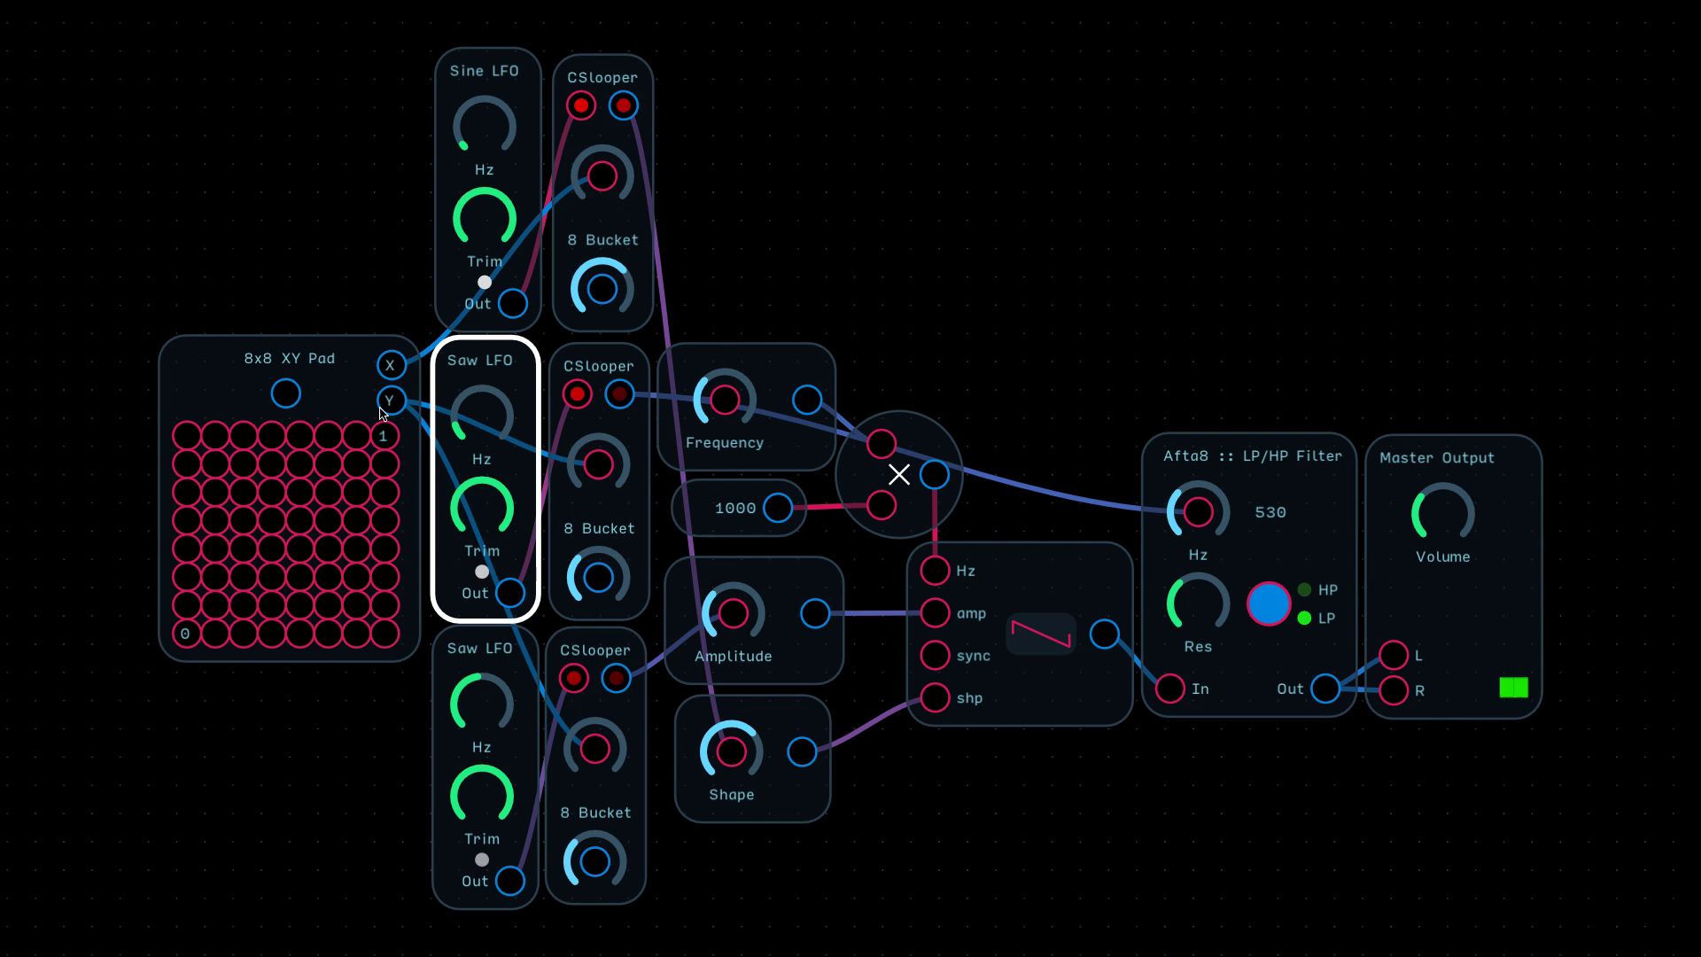
Step: Trace three gestures across the 8x8 XY pad, ending with a sweep into its centre
mouse_move(289, 438)
mouse_down()
mouse_move(344, 543)
mouse_move(41, 534)
mouse_move(442, 627)
mouse_move(433, 608)
mouse_up()
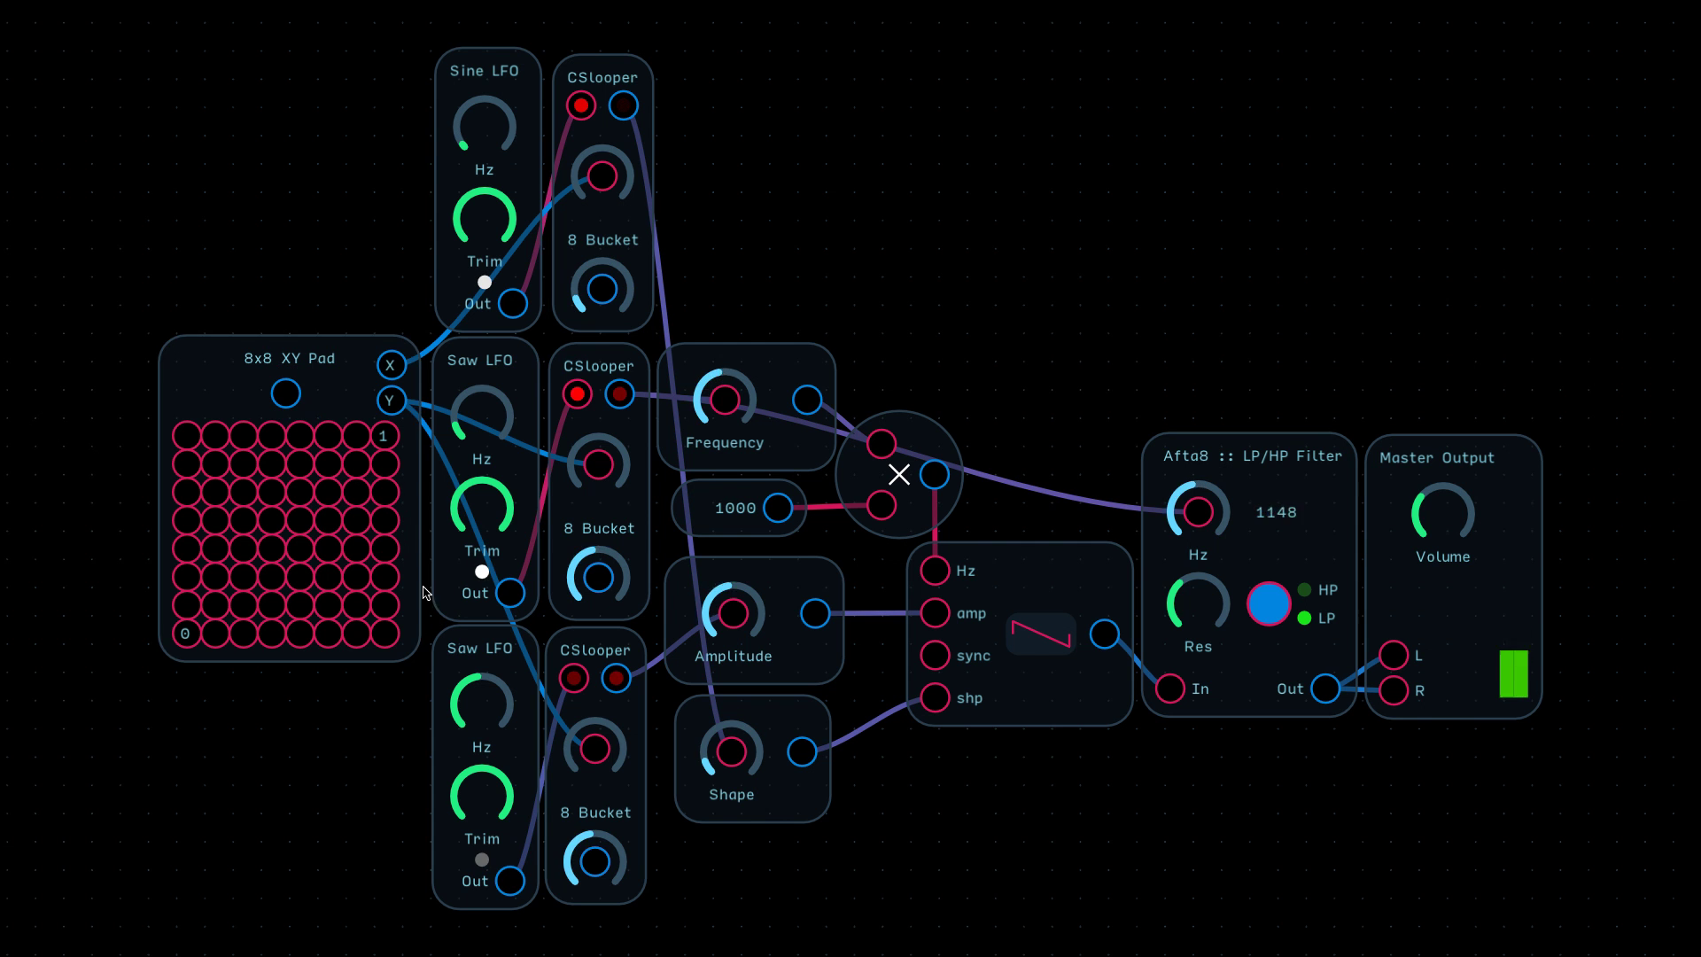
mouse_move(372, 426)
mouse_down()
mouse_move(419, 483)
mouse_move(421, 532)
mouse_move(265, 689)
mouse_move(139, 506)
mouse_move(102, 495)
mouse_up()
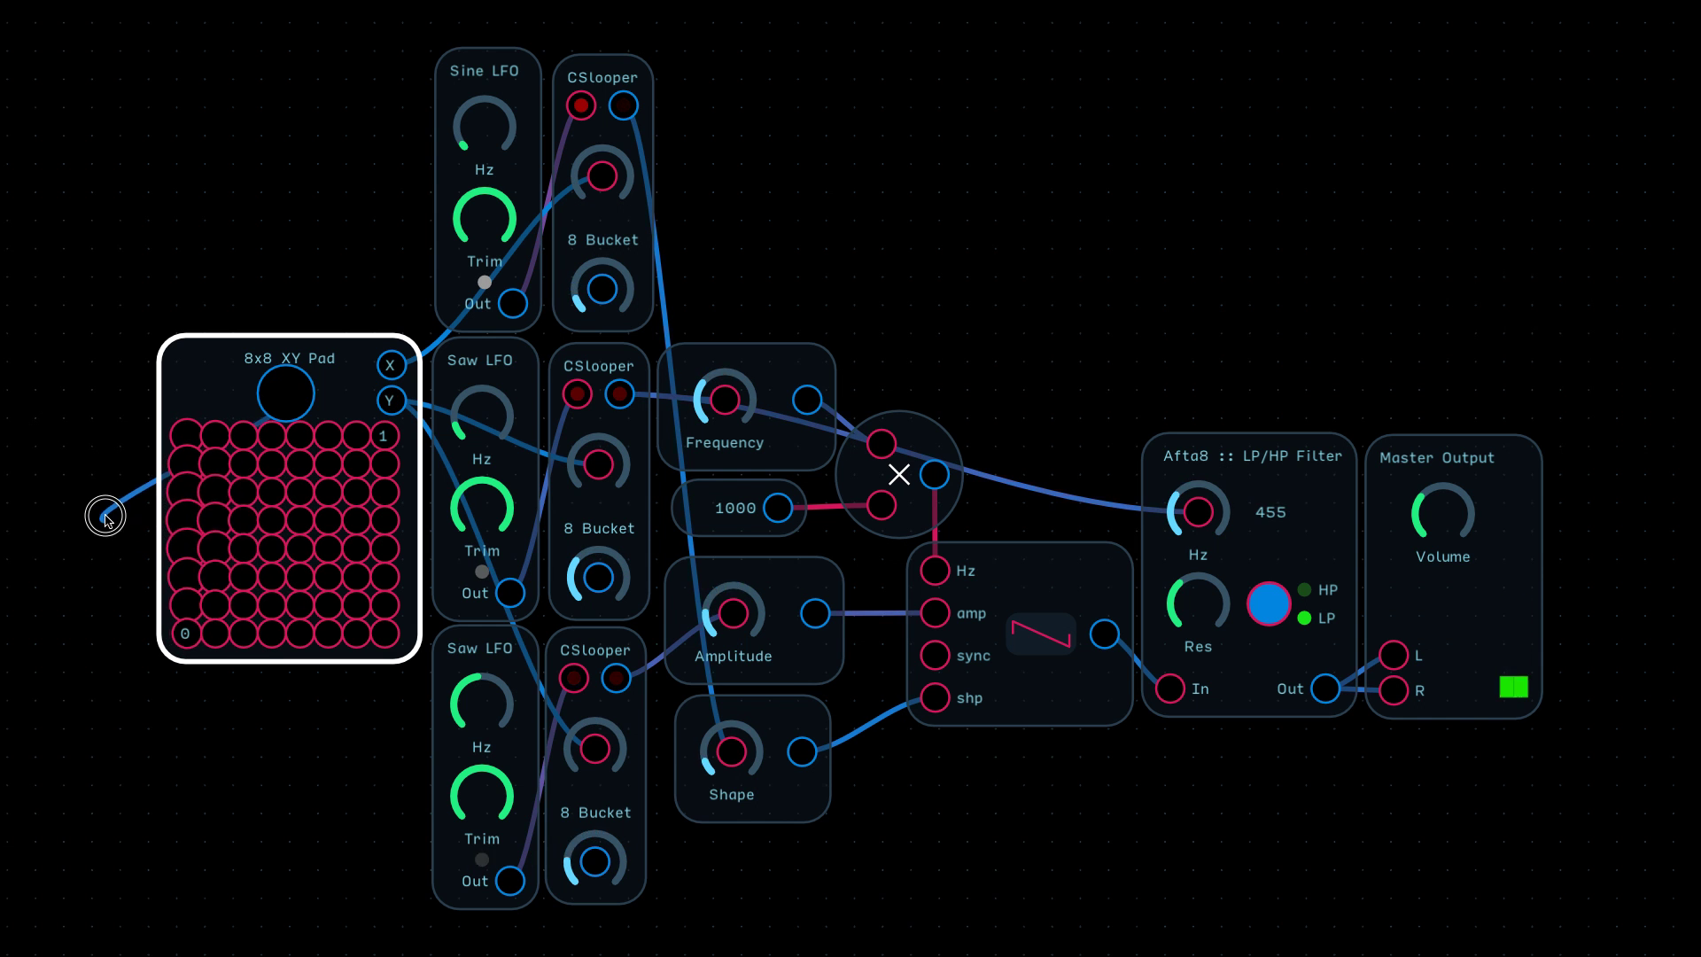
drag(101, 494, 304, 536)
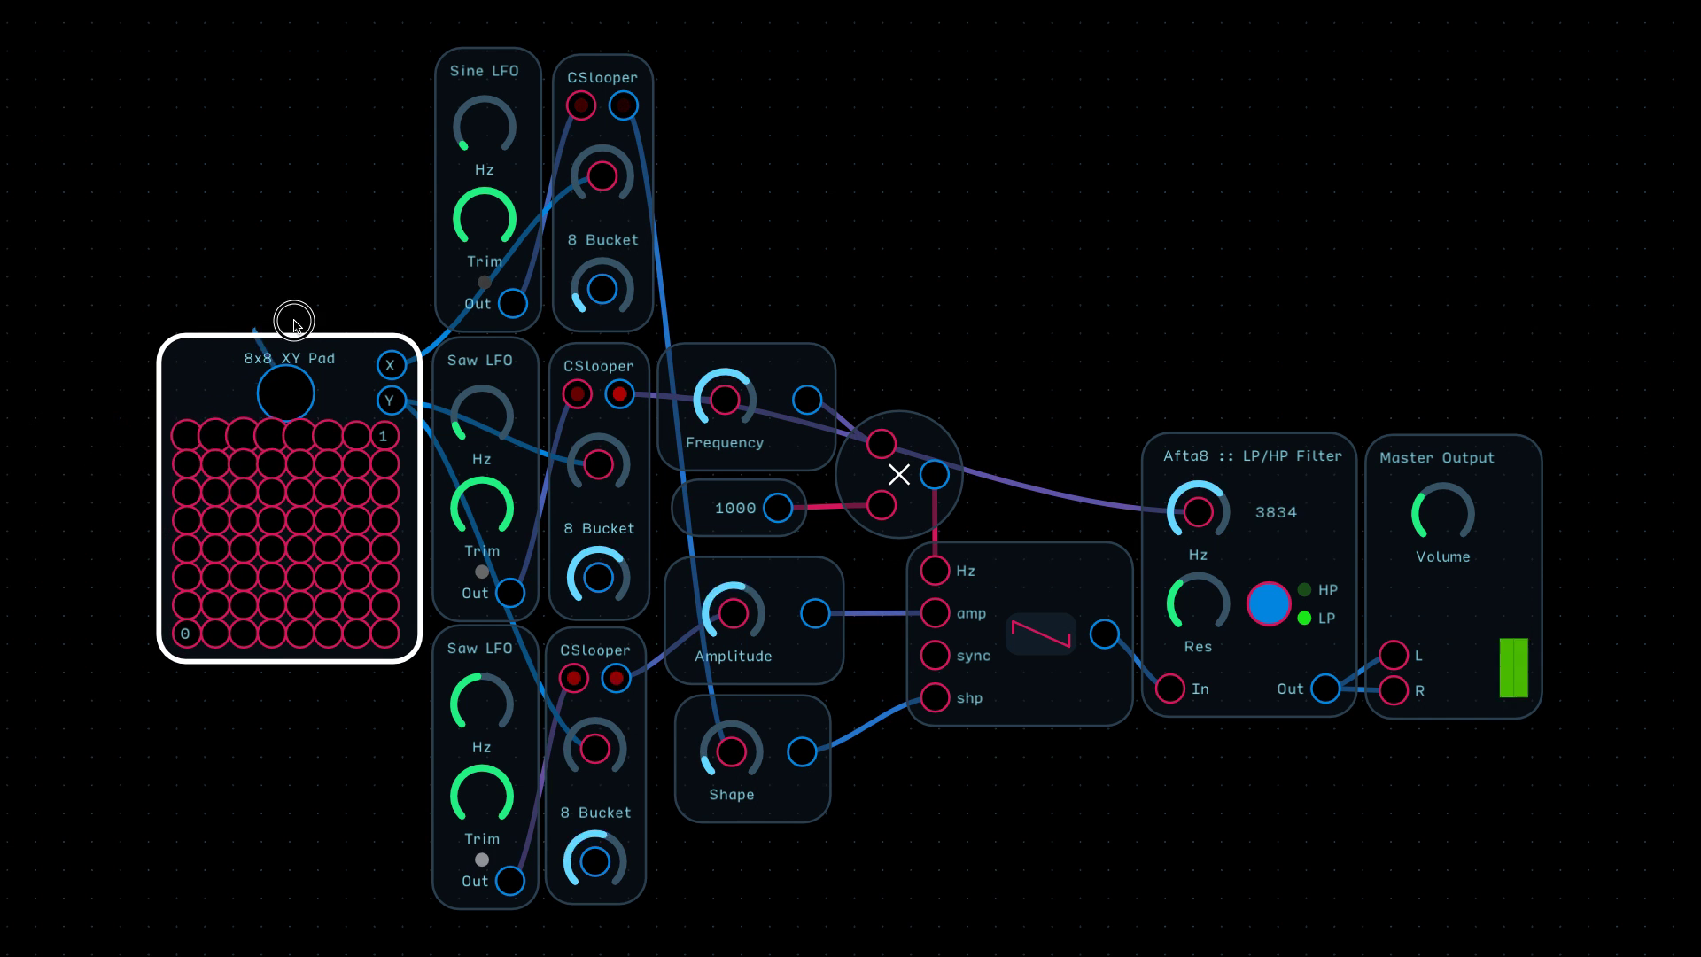